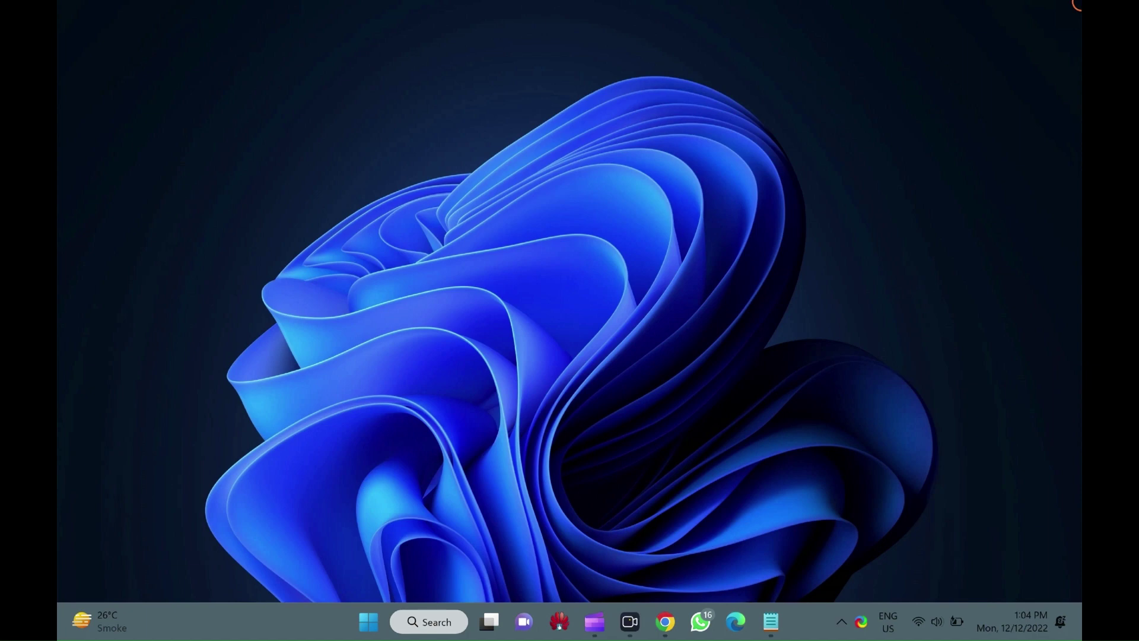
- Search Start for 'cmd' and run Command Prompt as administrator
{"action": "key", "text": "super"}
{"action": "type", "text": "cm"}
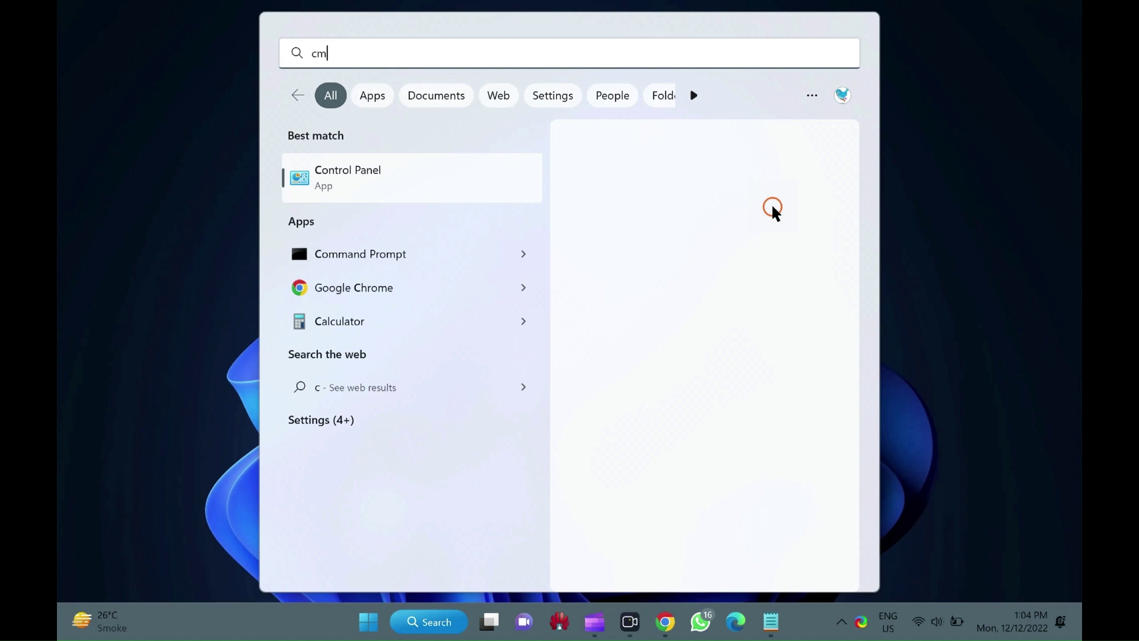
{"action": "type", "text": "d"}
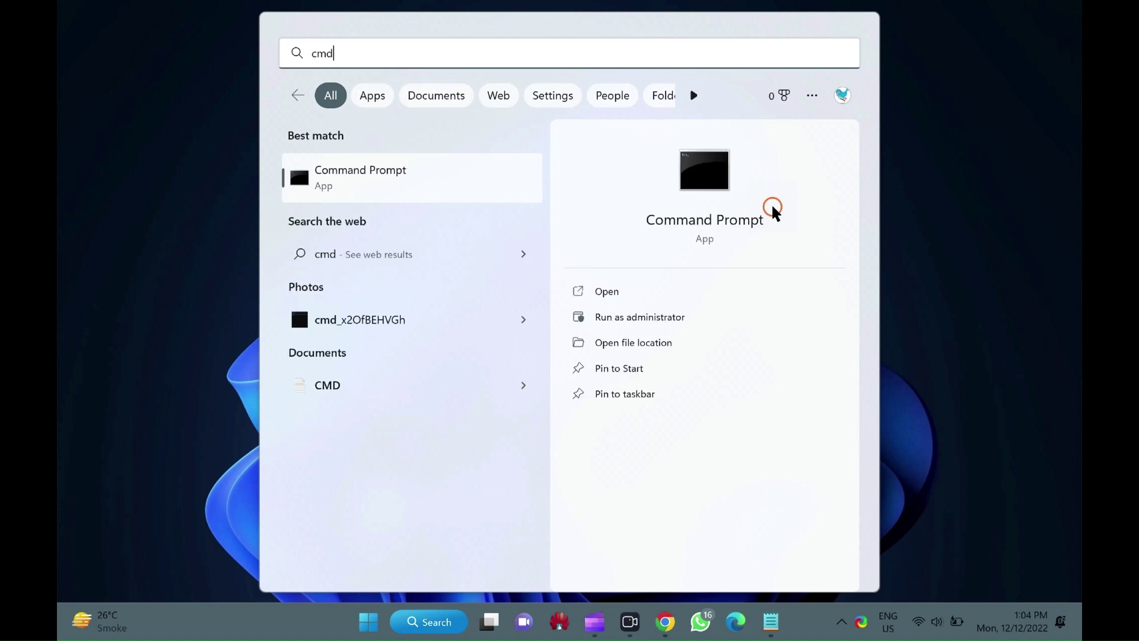
{"action": "right_click", "coordinate": [407, 190]}
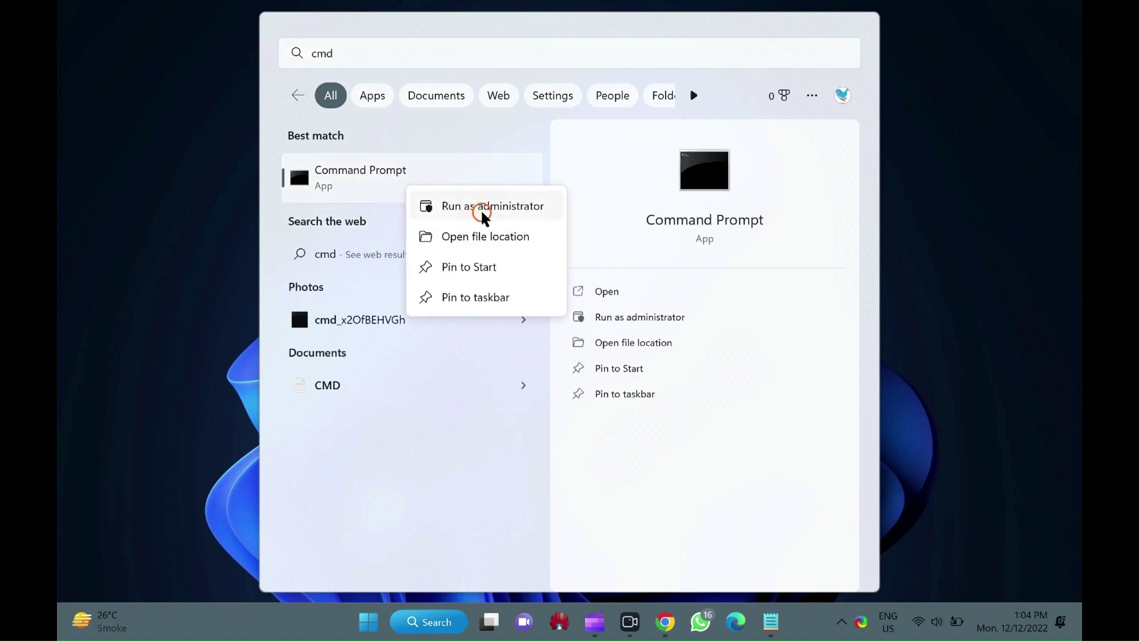
{"action": "left_click", "coordinate": [507, 208]}
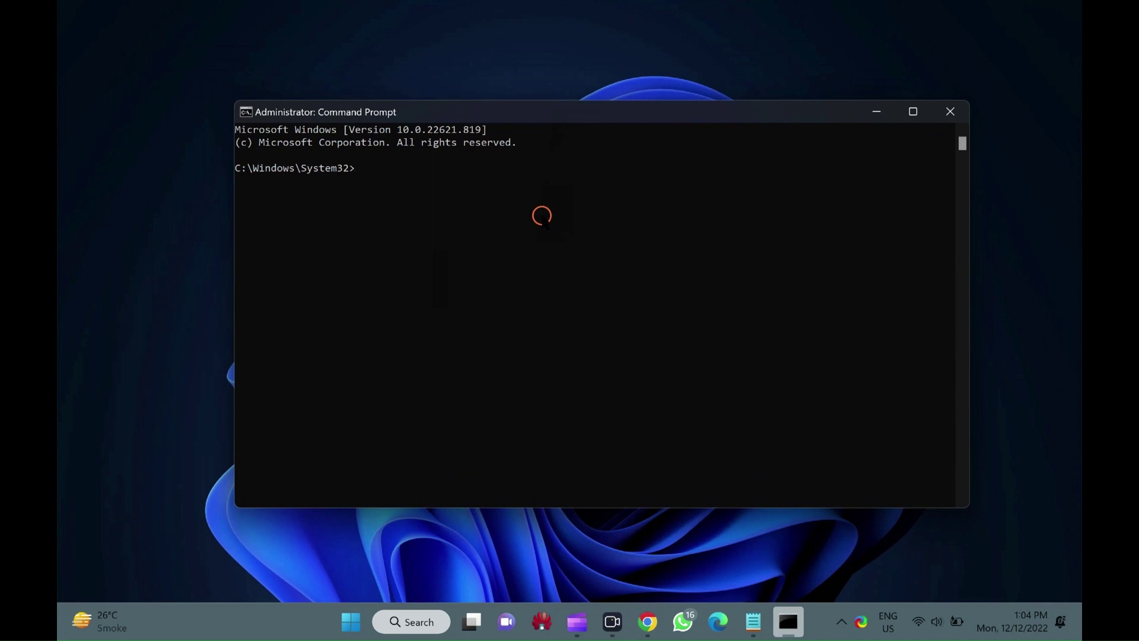
- Run 'powercfg /hibernate on' in the administrator Command Prompt, then close the window
{"action": "type", "text": "Power"}
{"action": "type", "text": "c"}
{"action": "type", "text": "fg"}
{"action": "type", "text": " ."}
{"action": "type", "text": "hibern"}
{"action": "type", "text": "ate"}
{"action": "type", "text": " on"}
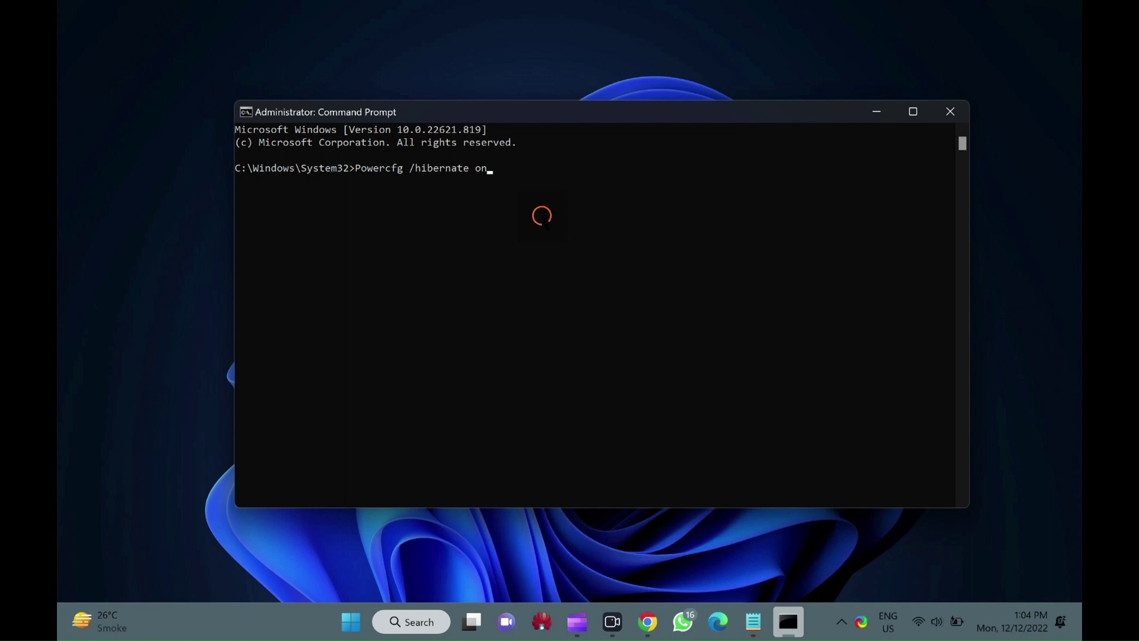
{"action": "key", "text": "Return"}
{"action": "left_click", "coordinate": [950, 112]}
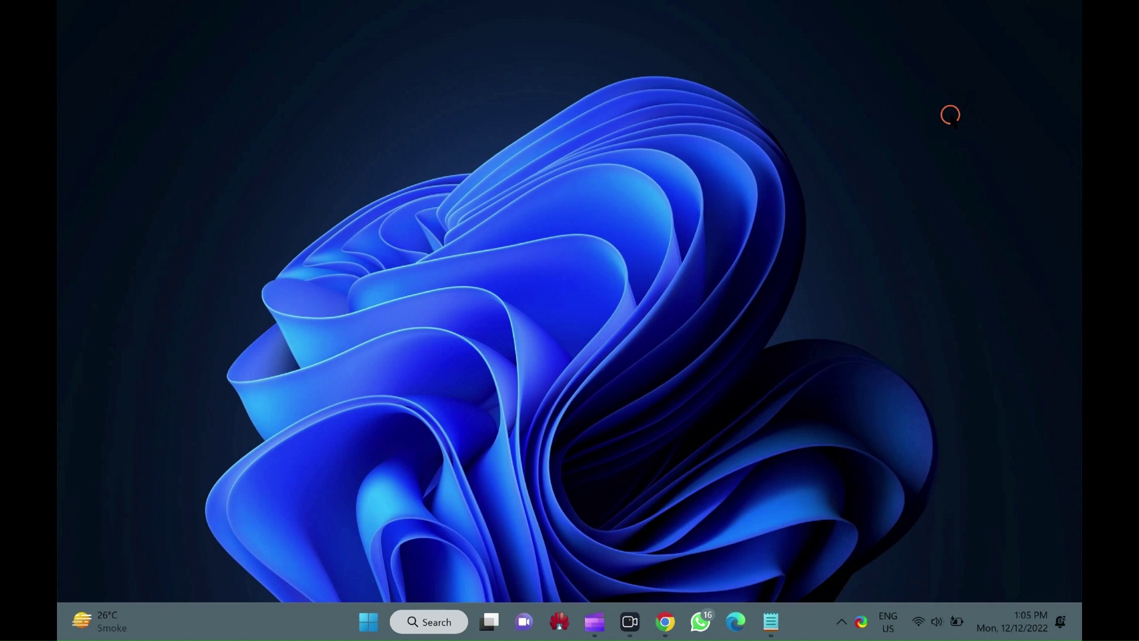
- Reach the 'Choose what the power buttons do' page in Power Options via a 'power option' search
{"action": "left_click", "coordinate": [359, 620]}
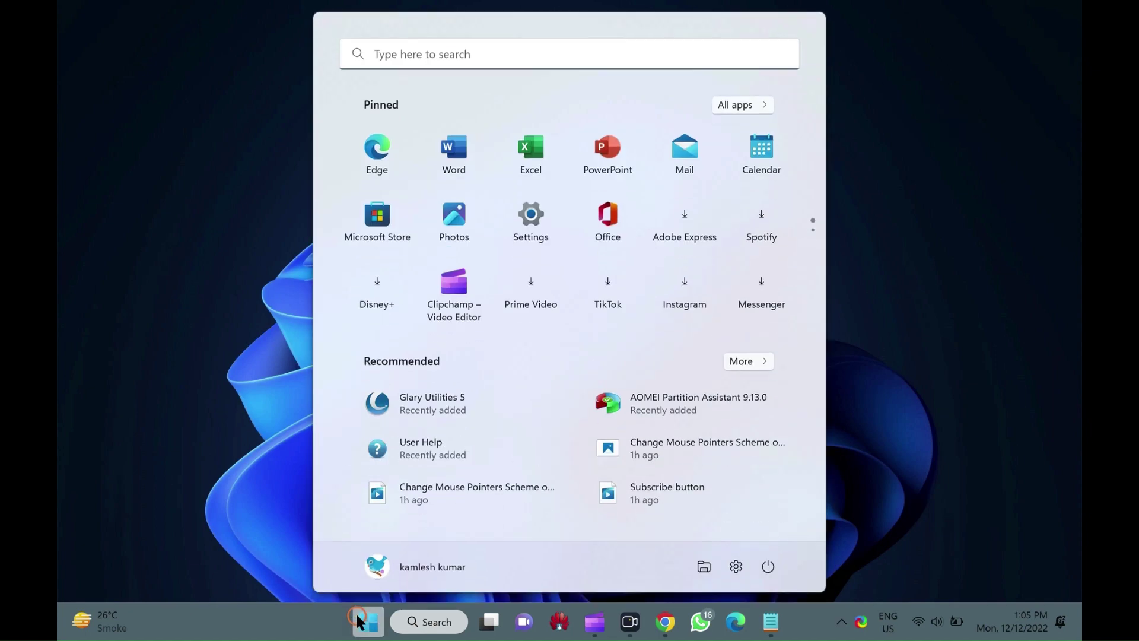
{"action": "type", "text": "power"}
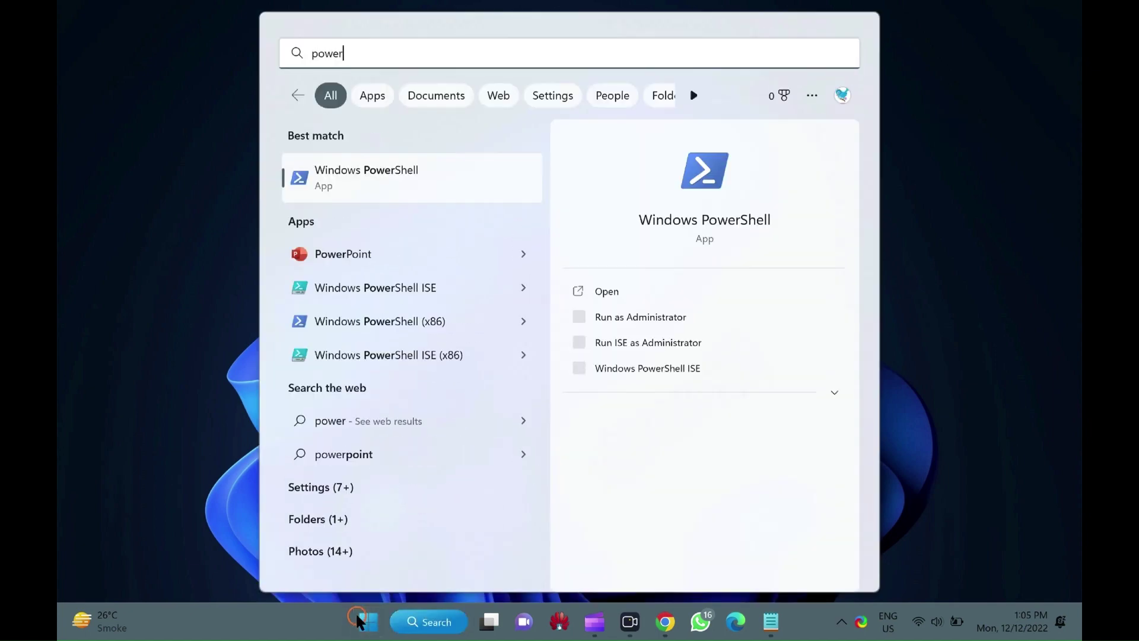
{"action": "type", "text": " option"}
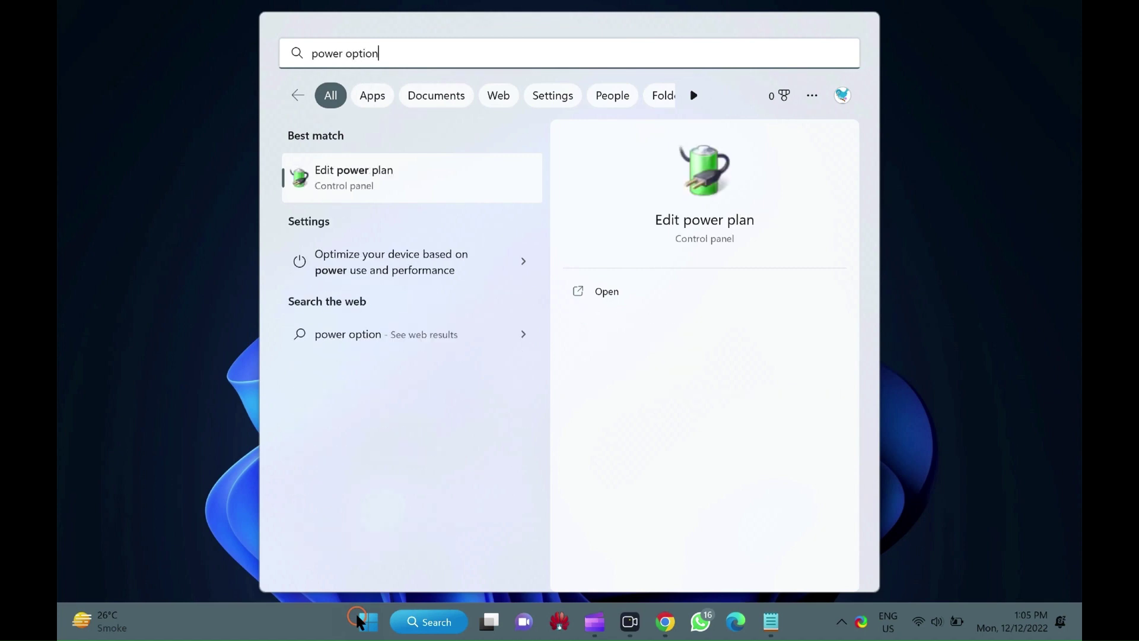
{"action": "left_click", "coordinate": [359, 173]}
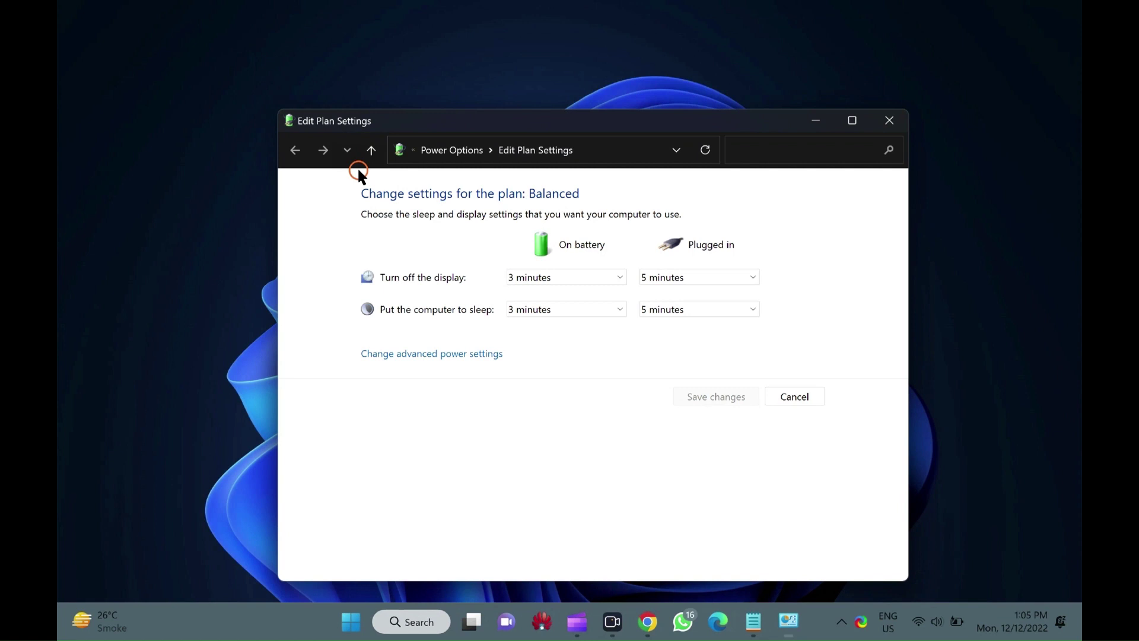
{"action": "left_click", "coordinate": [449, 150]}
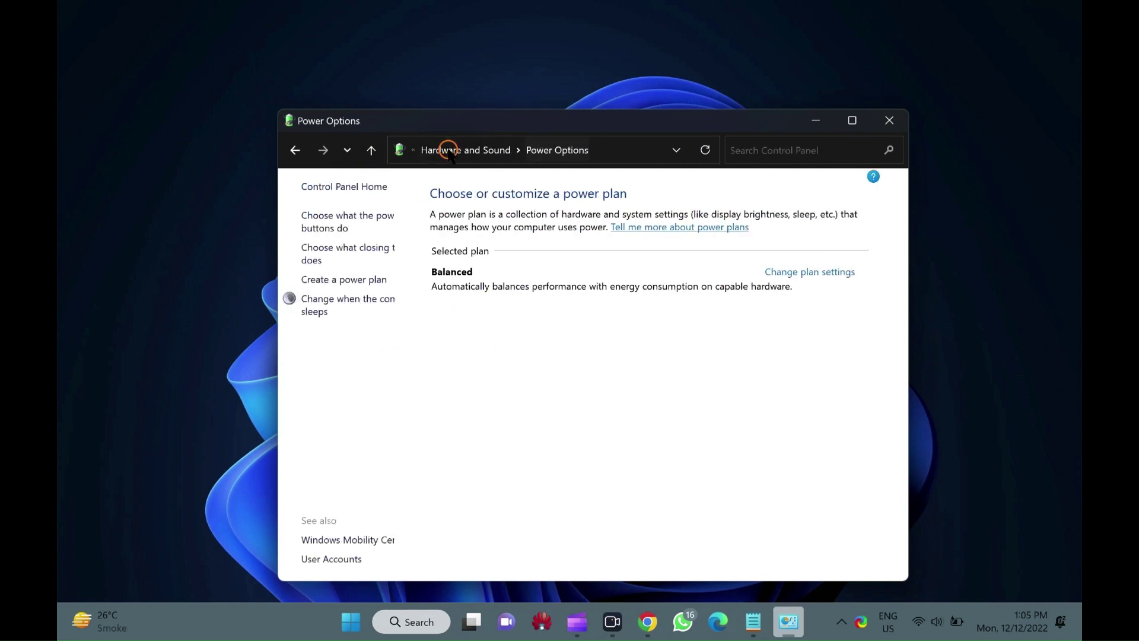
{"action": "left_click", "coordinate": [347, 227]}
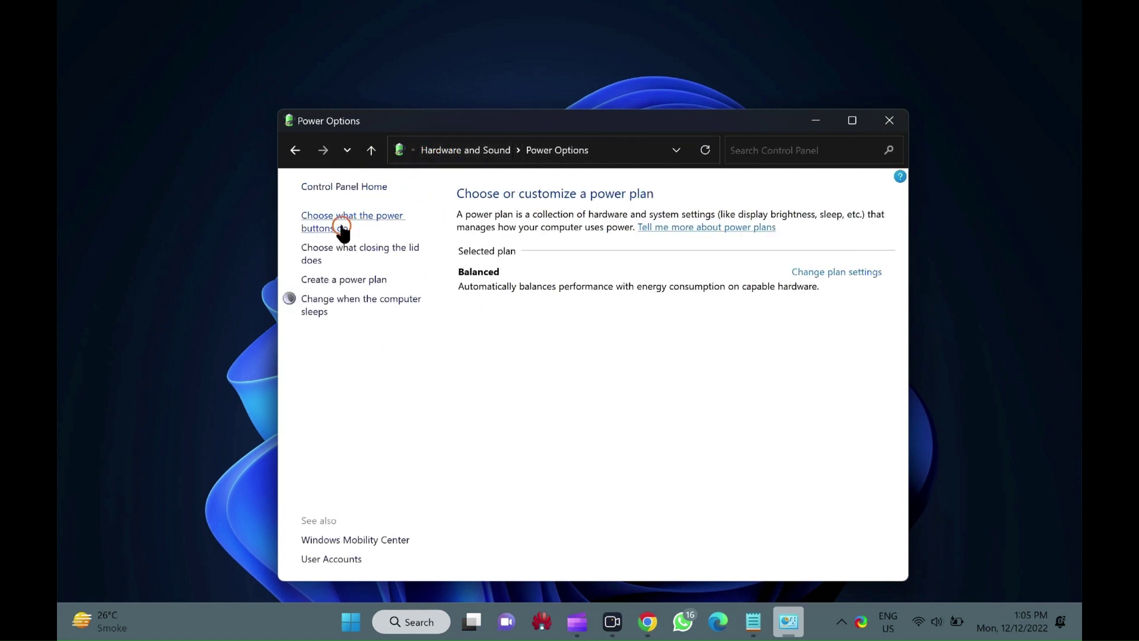
{"action": "left_click", "coordinate": [342, 227]}
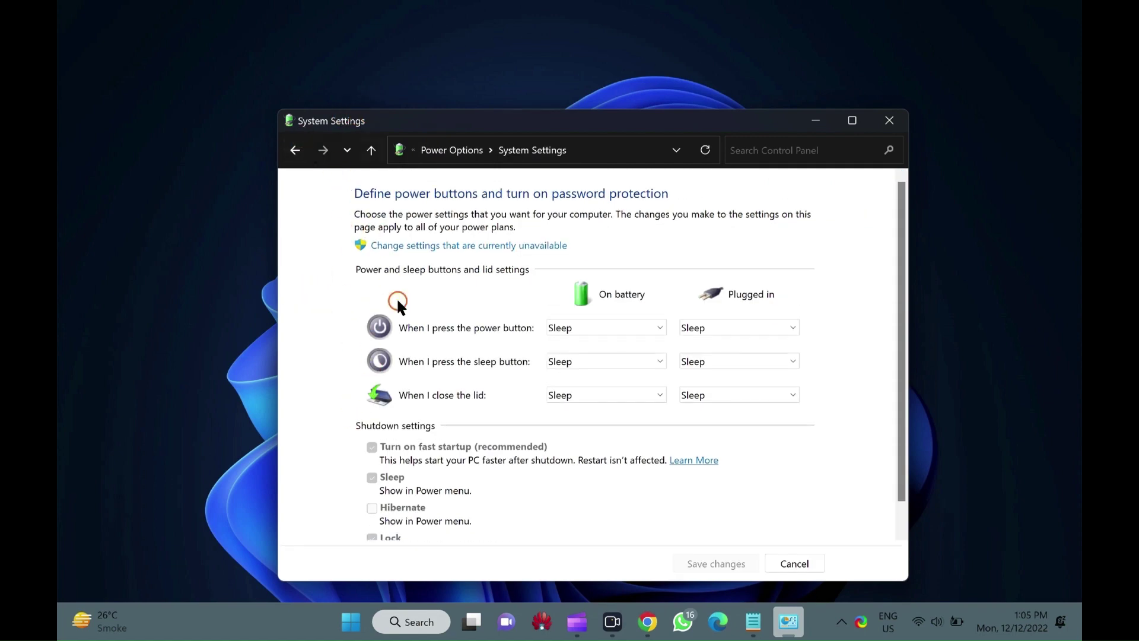
- Unlock the unavailable shutdown settings, tick Hibernate, and save the changes
{"action": "left_click", "coordinate": [407, 247]}
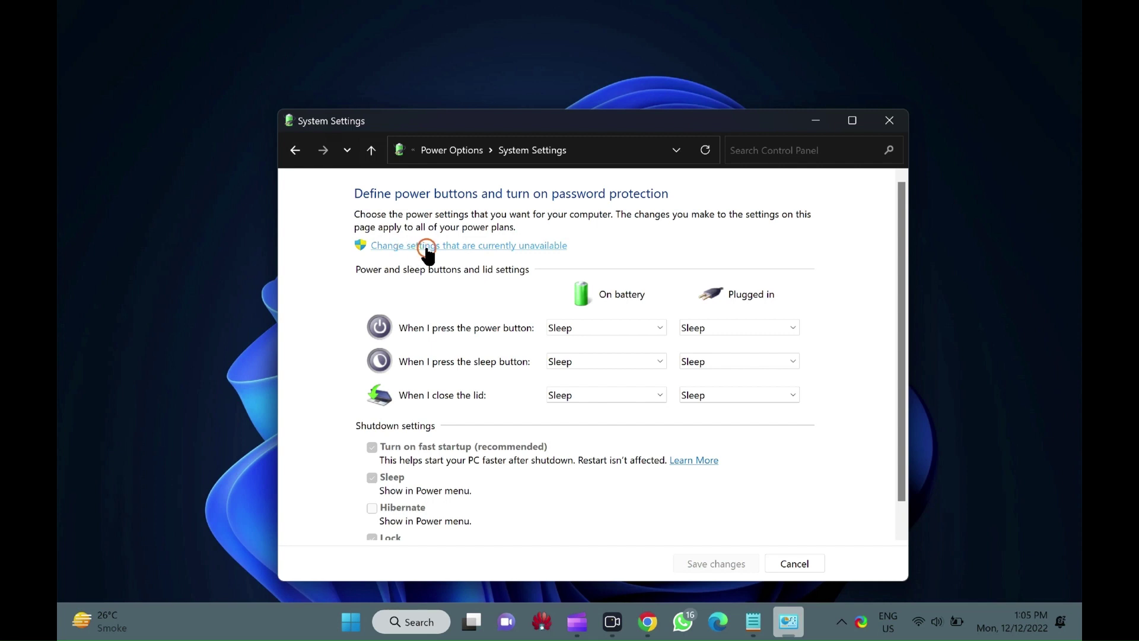
{"action": "left_click", "coordinate": [466, 246]}
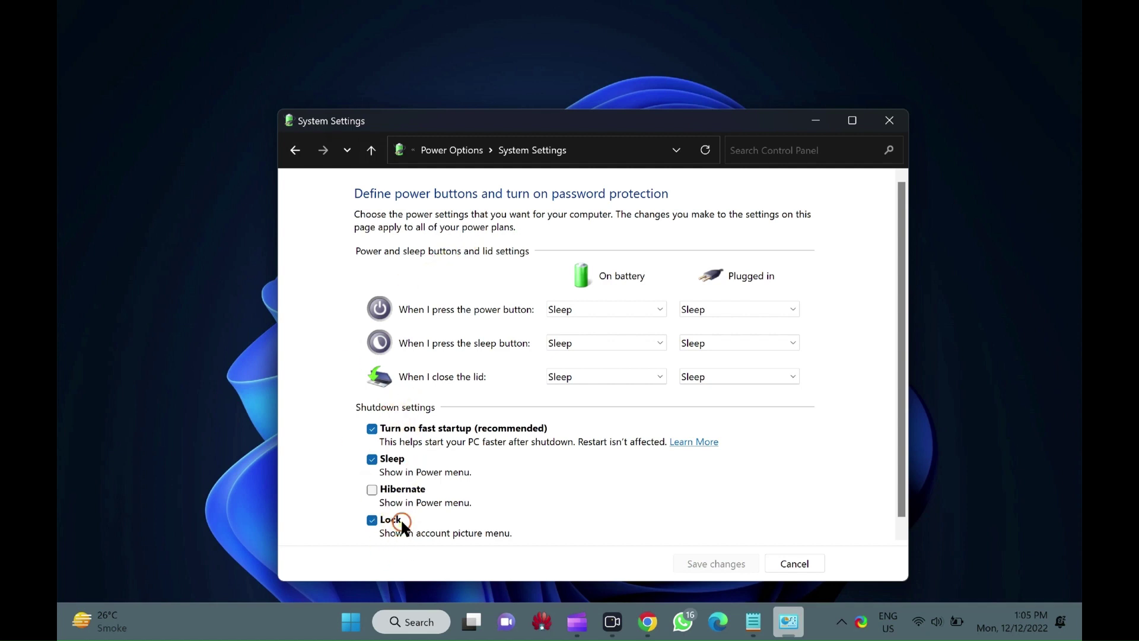
{"action": "left_click", "coordinate": [384, 490]}
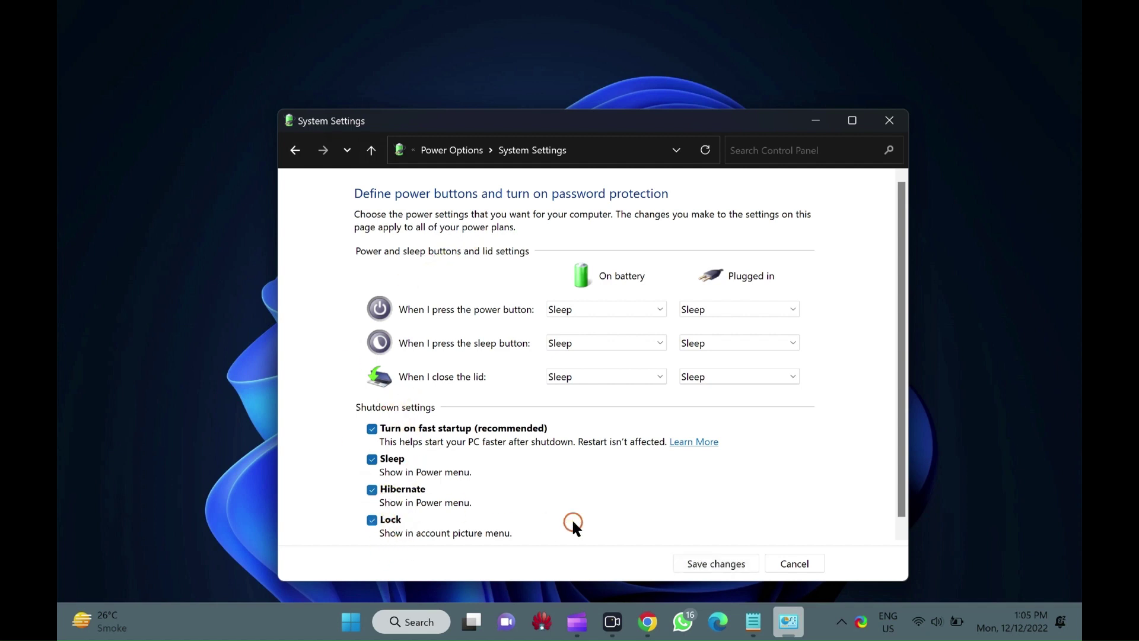
{"action": "left_click", "coordinate": [729, 569]}
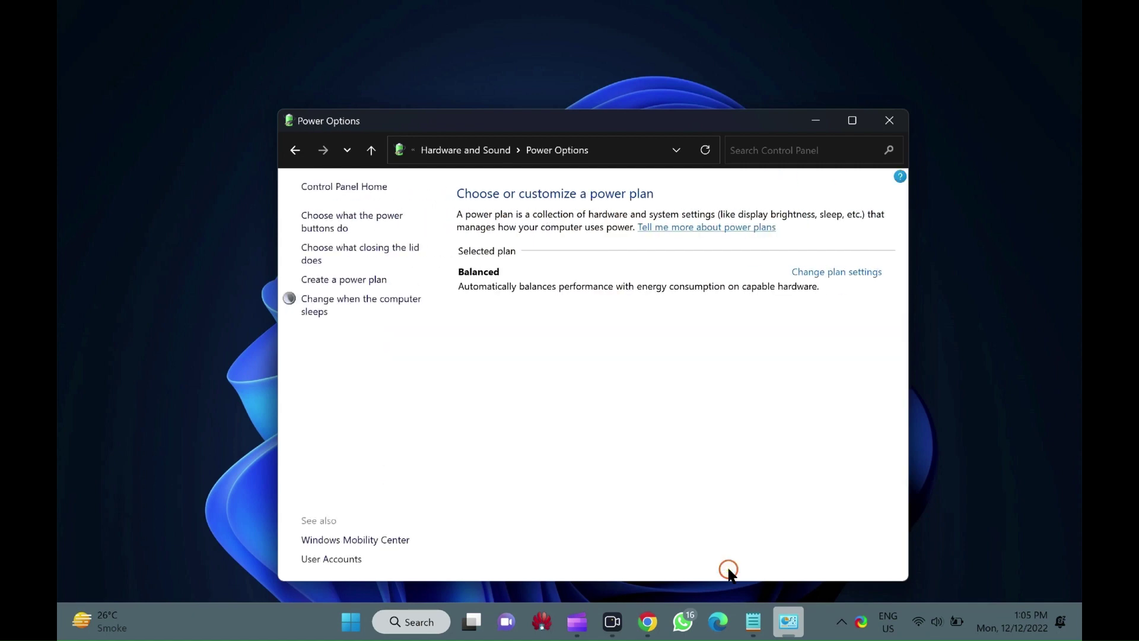
- Close Power Options and check the Start power menu now lists Hibernate
{"action": "left_click", "coordinate": [896, 118]}
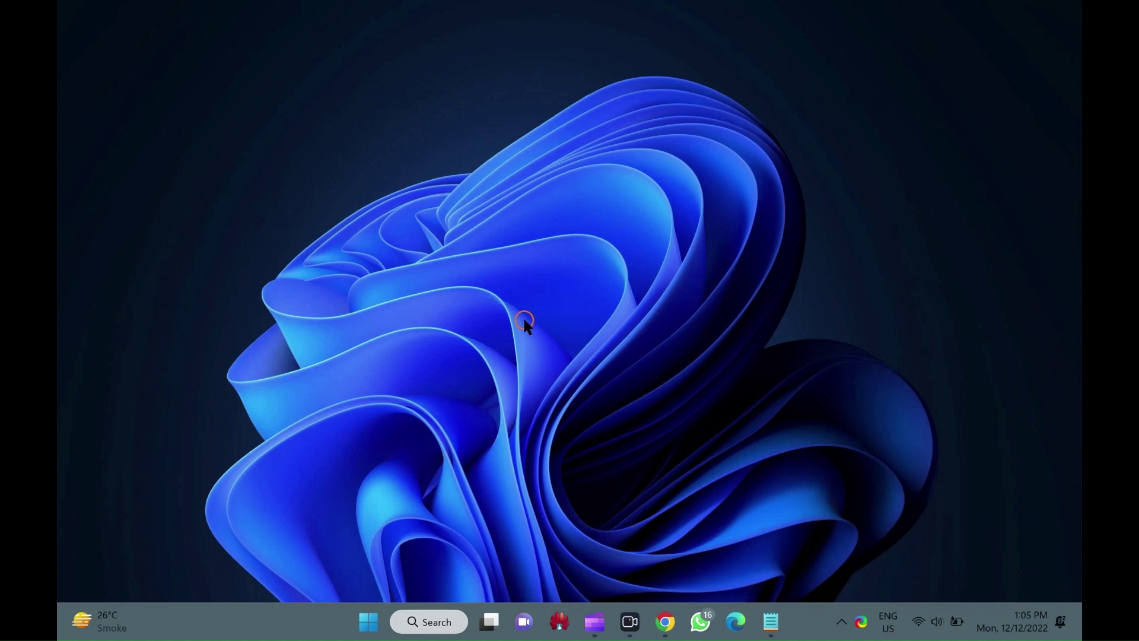
{"action": "left_click", "coordinate": [372, 623]}
{"action": "left_click", "coordinate": [769, 568]}
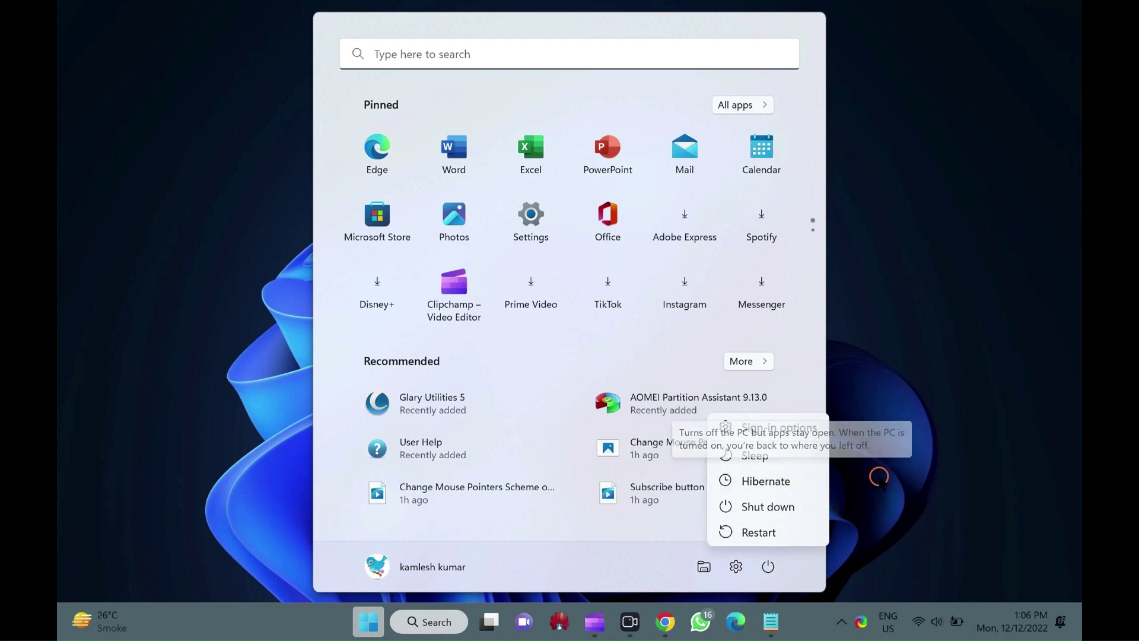
{"action": "left_click", "coordinate": [917, 481]}
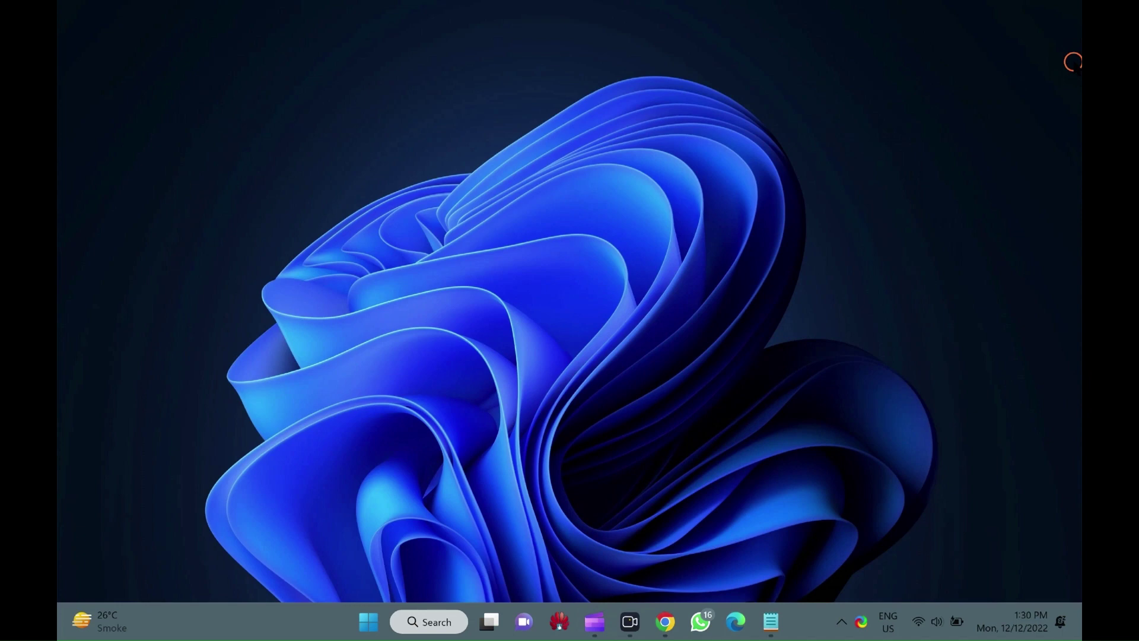
- Search Start for 'cmd' again and launch Command Prompt as administrator
{"action": "left_click", "coordinate": [363, 626]}
{"action": "type", "text": "cmd"}
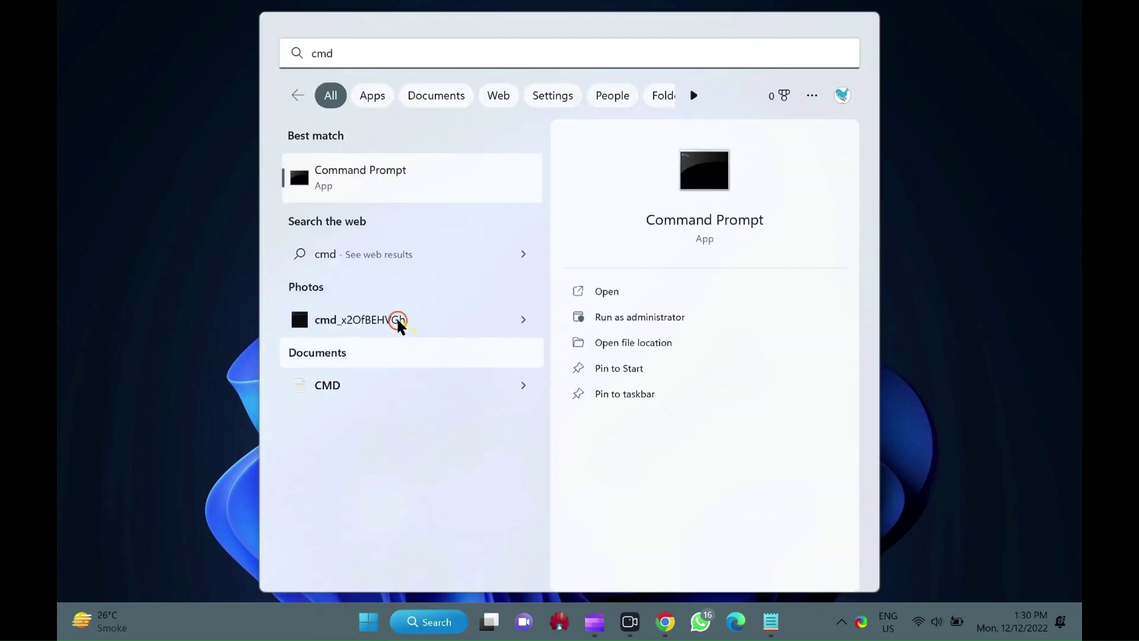
{"action": "left_click", "coordinate": [377, 180]}
{"action": "right_click", "coordinate": [377, 179]}
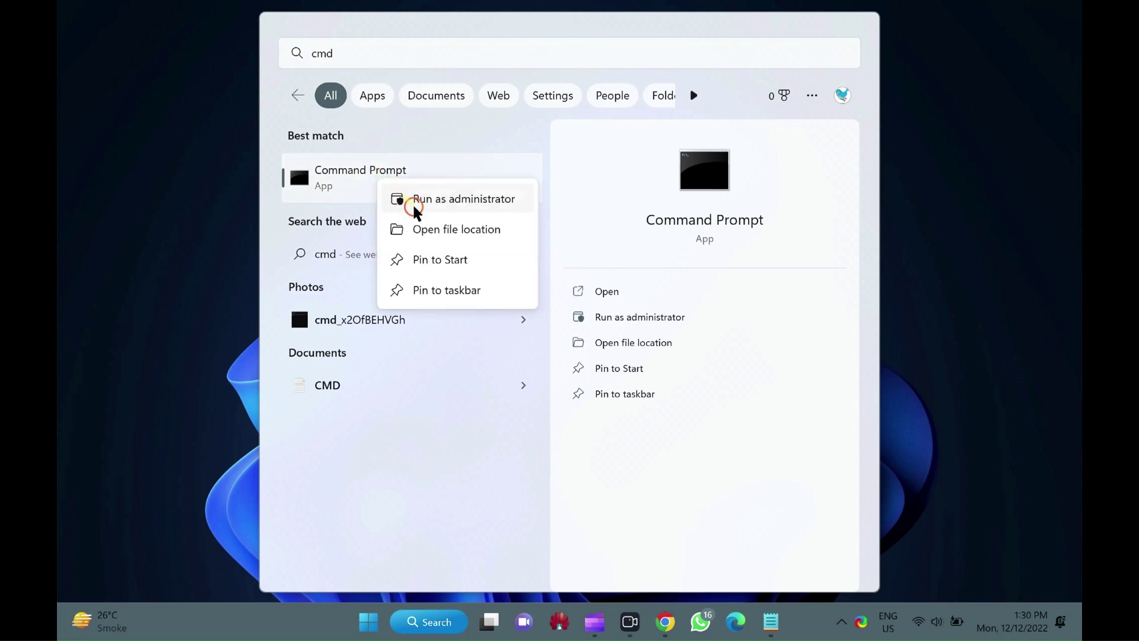
{"action": "left_click", "coordinate": [453, 201]}
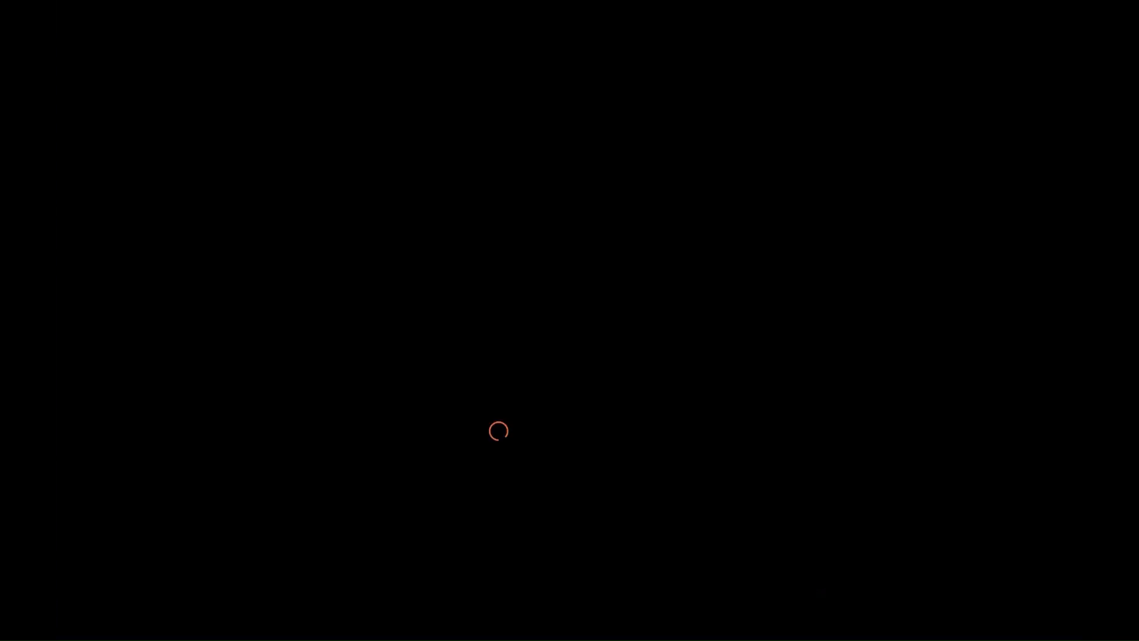
- Approve the UAC prompt, paste and run 'powercfg /hibernate off', then close Command Prompt
{"action": "left_click", "coordinate": [496, 428]}
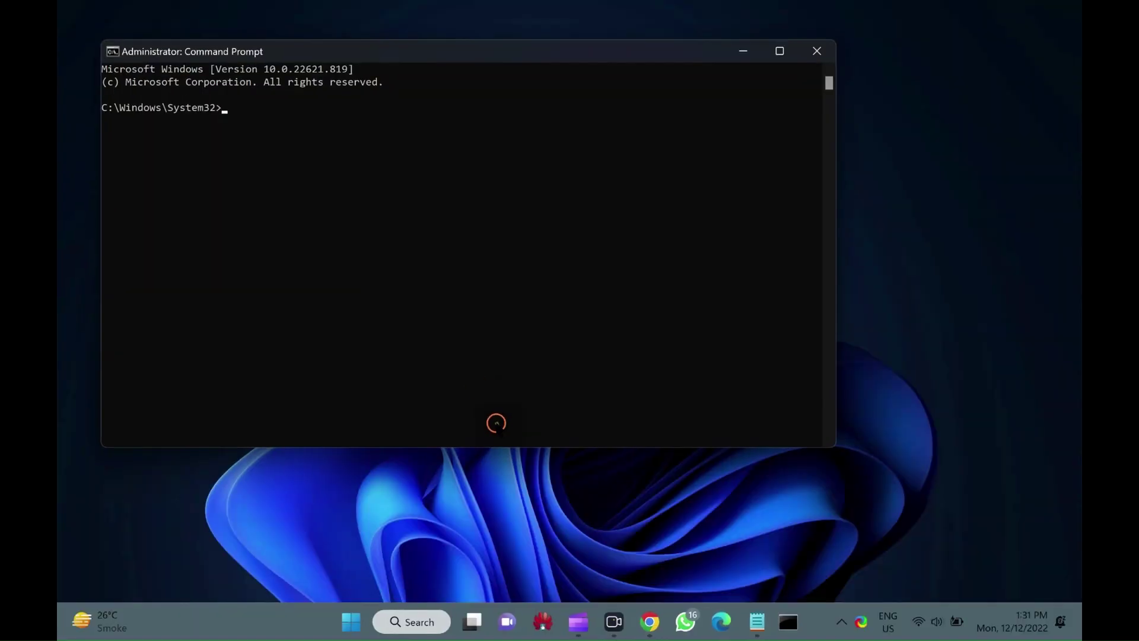
{"action": "left_click_drag", "start_coordinate": [547, 102], "coordinate": [634, 128]}
{"action": "type", "text": "Powercfg /hibernate off"}
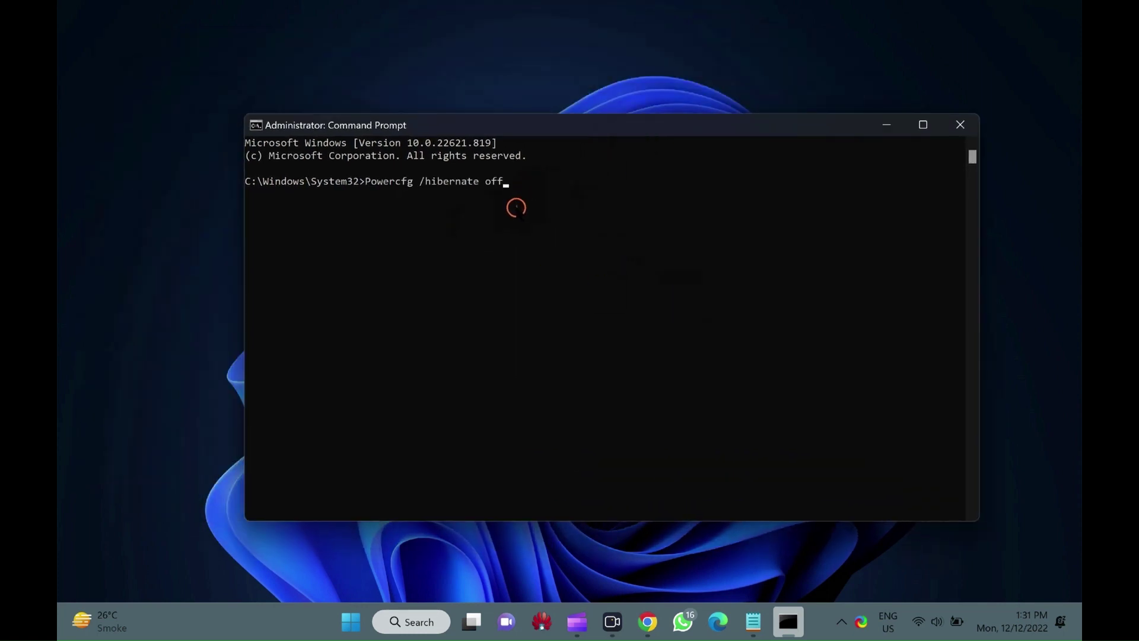
{"action": "key", "text": "Return"}
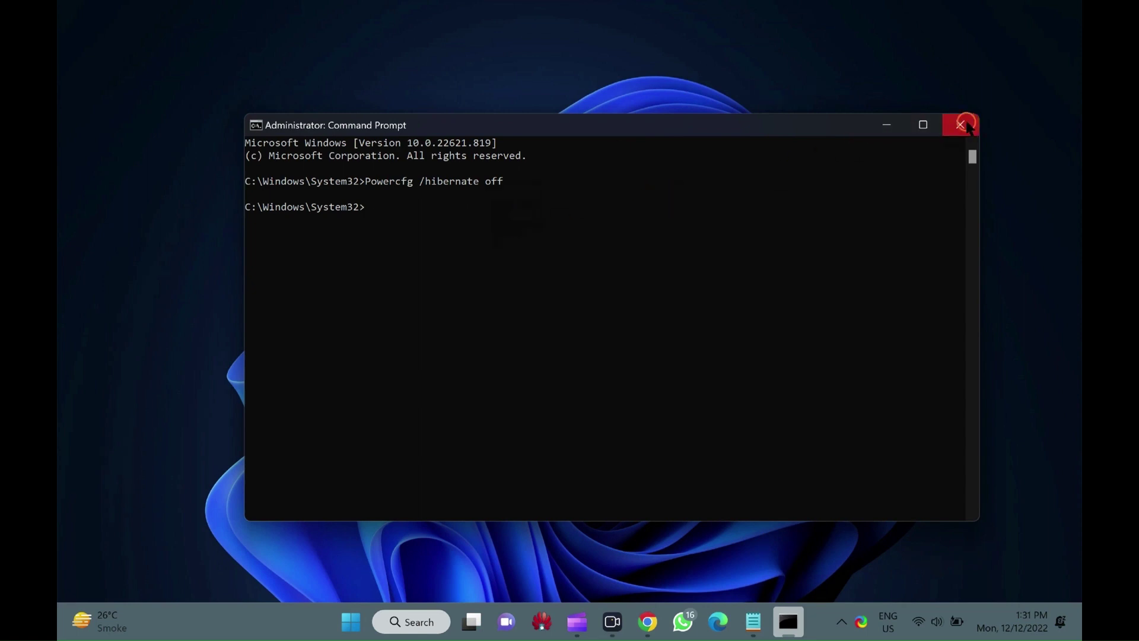
{"action": "left_click", "coordinate": [960, 124]}
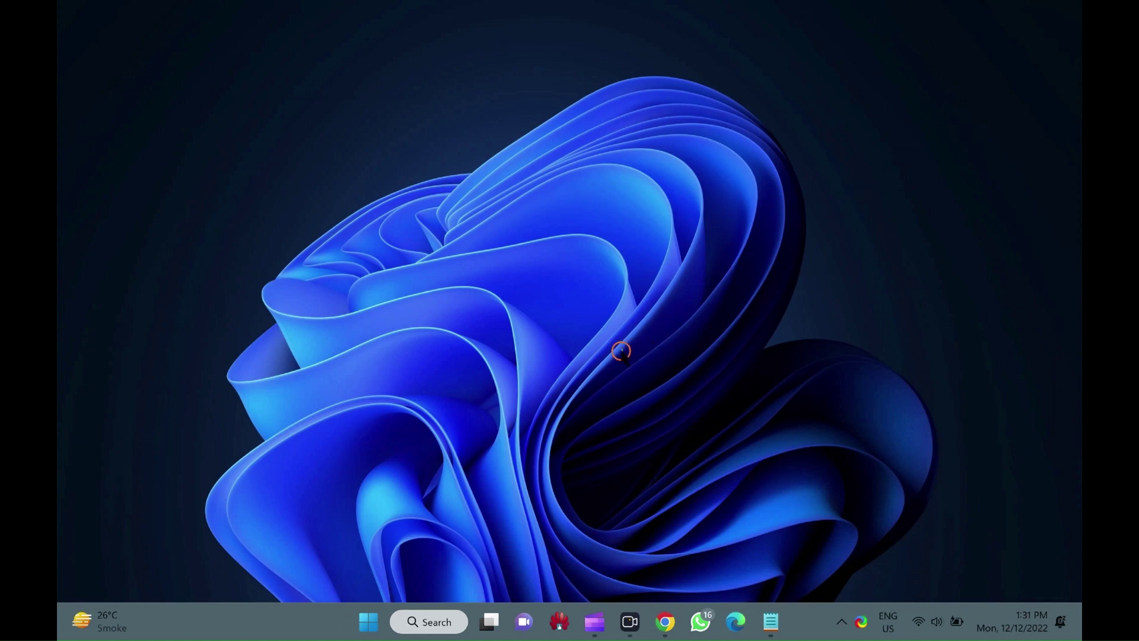
{"action": "left_click", "coordinate": [368, 624]}
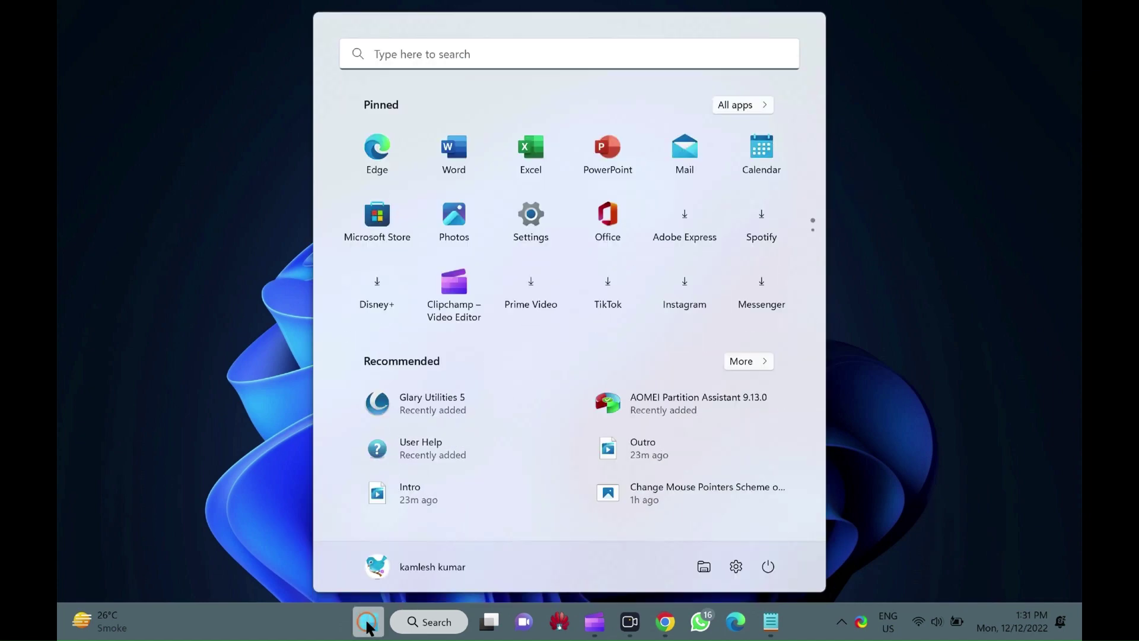
{"action": "left_click", "coordinate": [771, 569]}
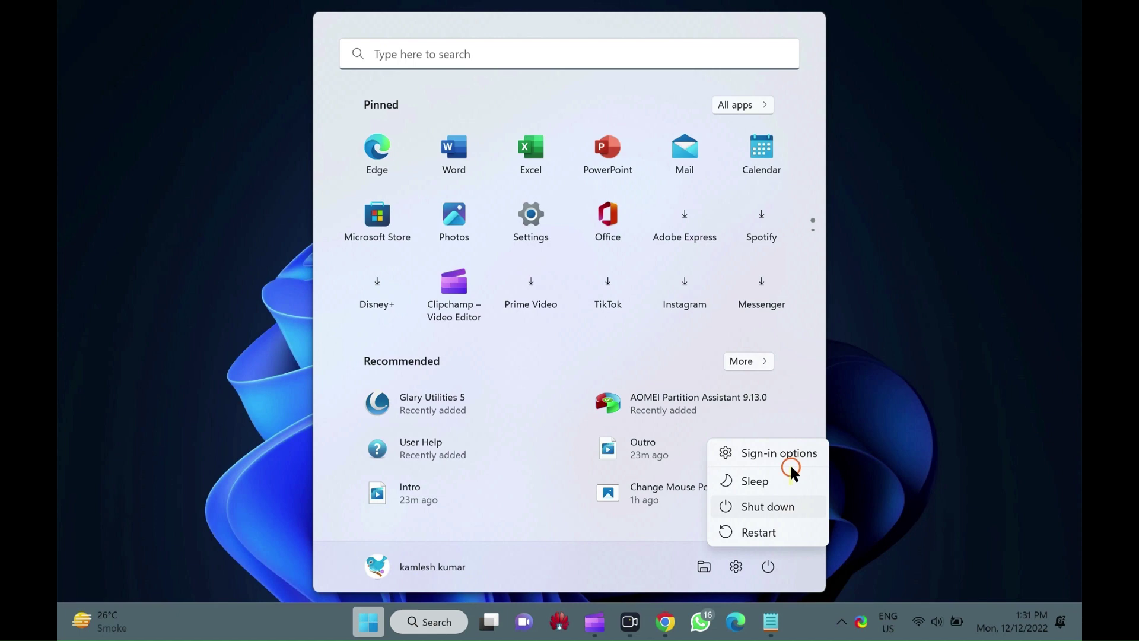
{"action": "left_click", "coordinate": [918, 510]}
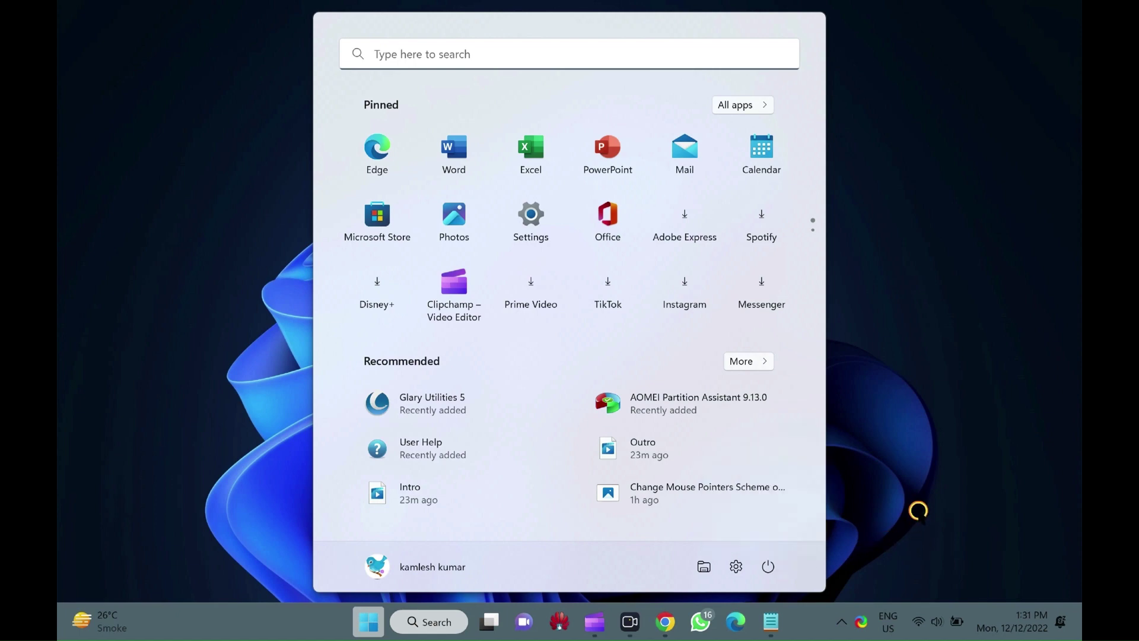
{"action": "left_click", "coordinate": [1000, 481]}
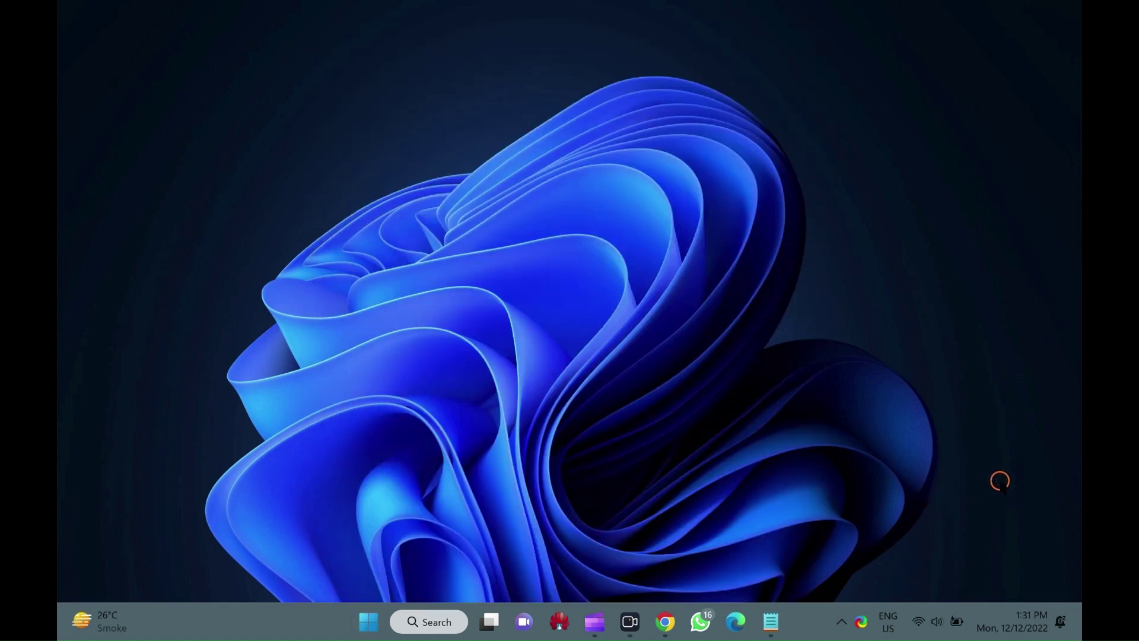